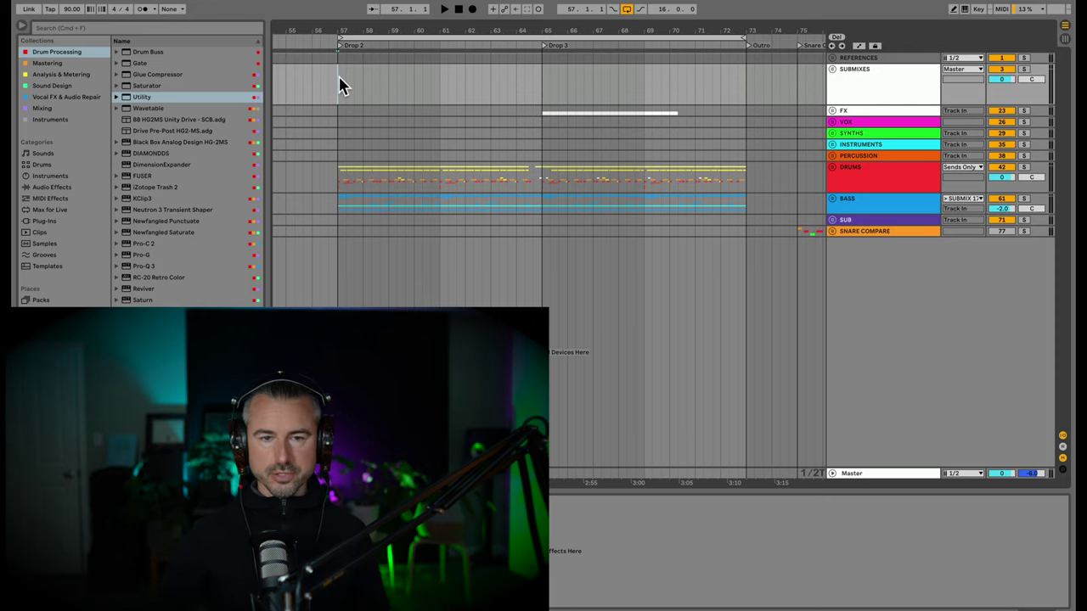
- Start playback from the Drop 2 locator and show the Master track's device chain
{"action": "key", "text": "space"}
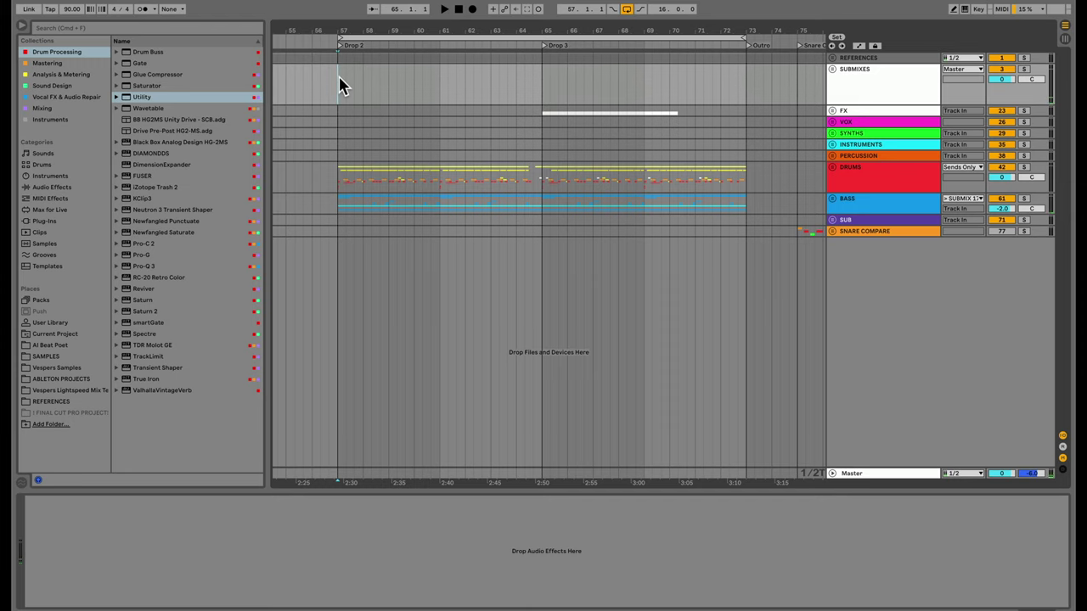
{"action": "left_click", "coordinate": [866, 476]}
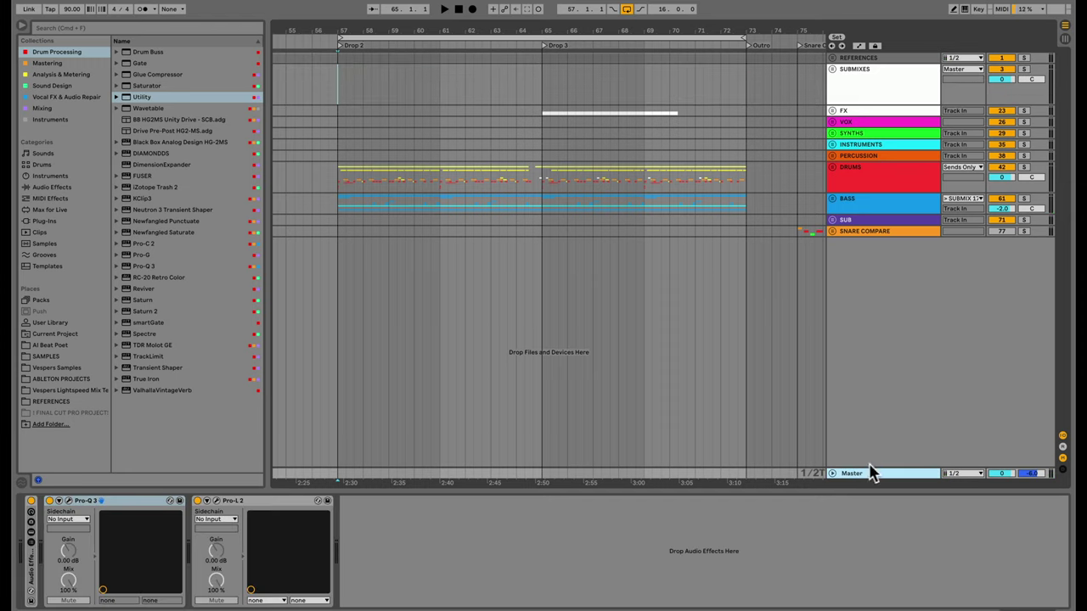
- Toggle the Master's Pro-Q 3 window and drag the Pro-L 2 gain upward
{"action": "left_click", "coordinate": [68, 501]}
{"action": "left_click", "coordinate": [68, 501]}
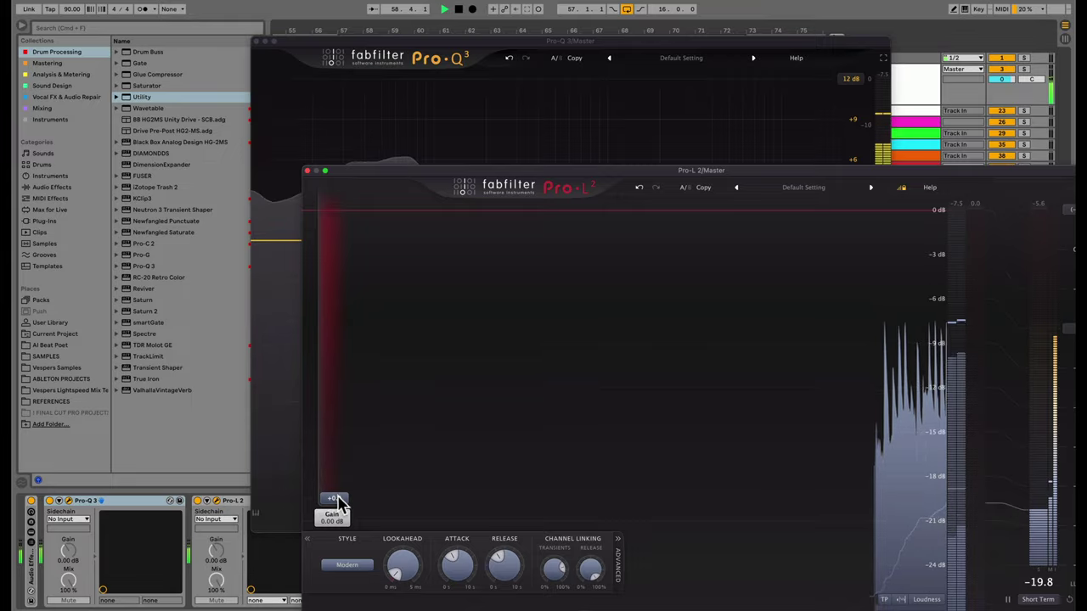
{"action": "left_click_drag", "start_coordinate": [332, 502], "coordinate": [335, 402]}
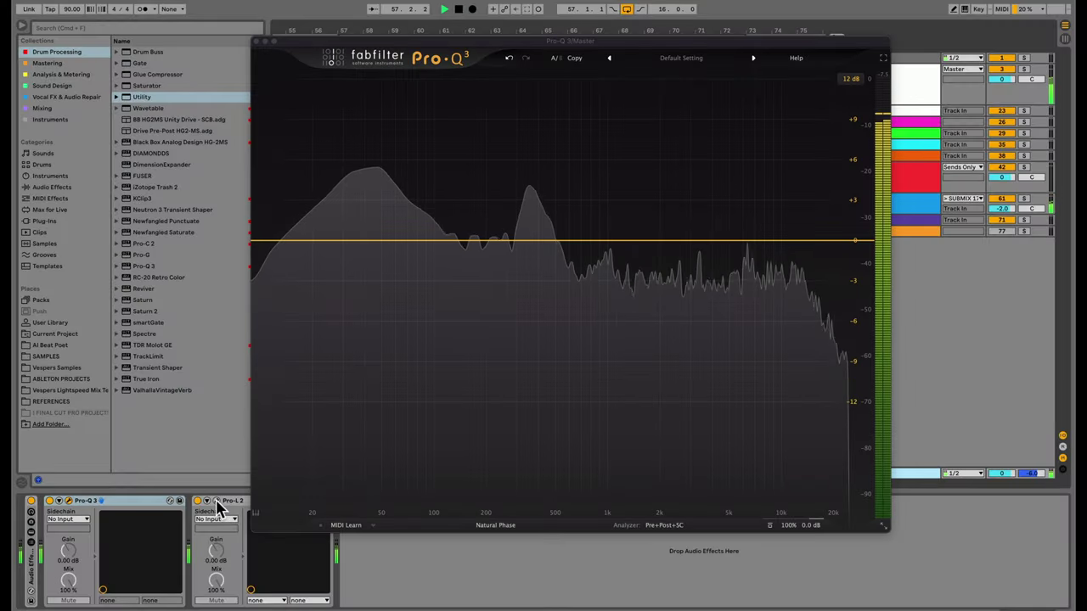
- Open Pro-L 2, move it aside, raise its gain to about +10.6 dB, then bring Pro-Q 3 forward
{"action": "left_click", "coordinate": [217, 502]}
{"action": "left_click_drag", "start_coordinate": [395, 15], "coordinate": [417, 176]}
{"action": "left_click_drag", "start_coordinate": [333, 498], "coordinate": [335, 396]}
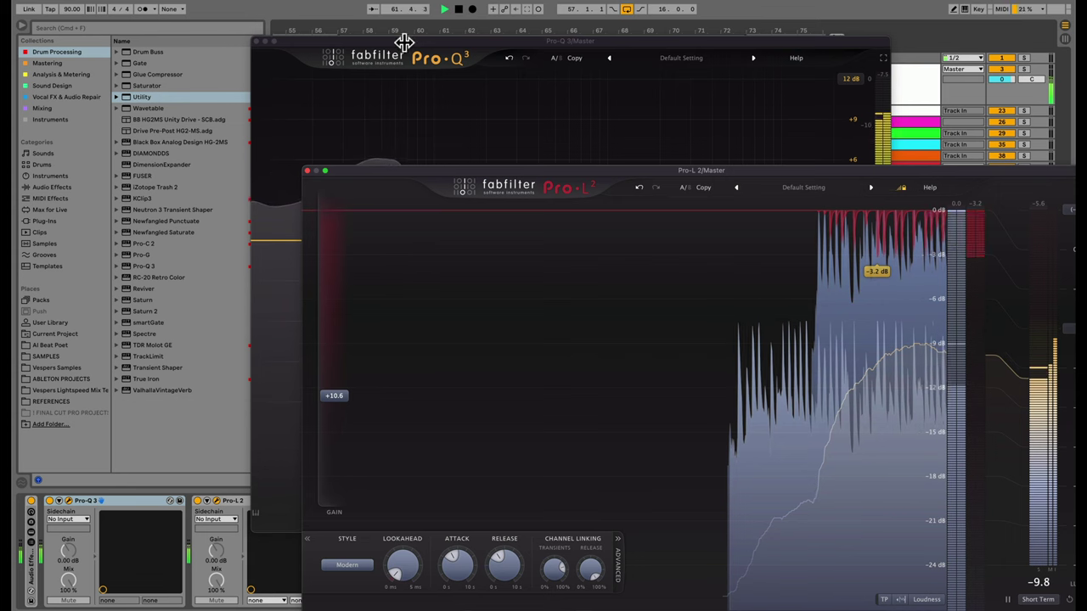
{"action": "left_click_drag", "start_coordinate": [404, 50], "coordinate": [172, 19]}
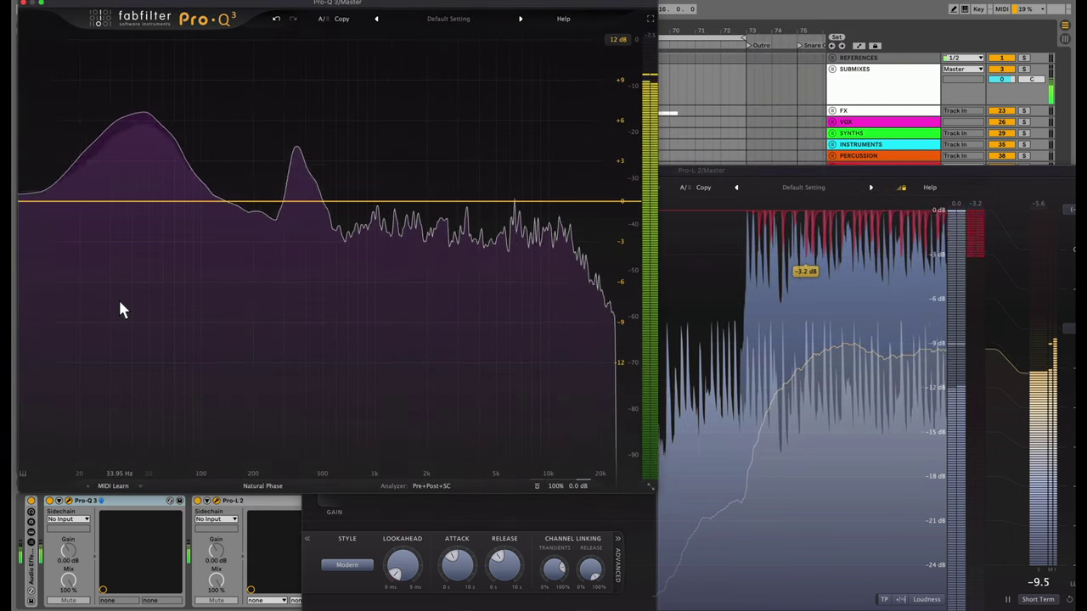
- Close both FabFilter plugin windows to return to the arrangement view
{"action": "mouse_move", "coordinate": [118, 302]}
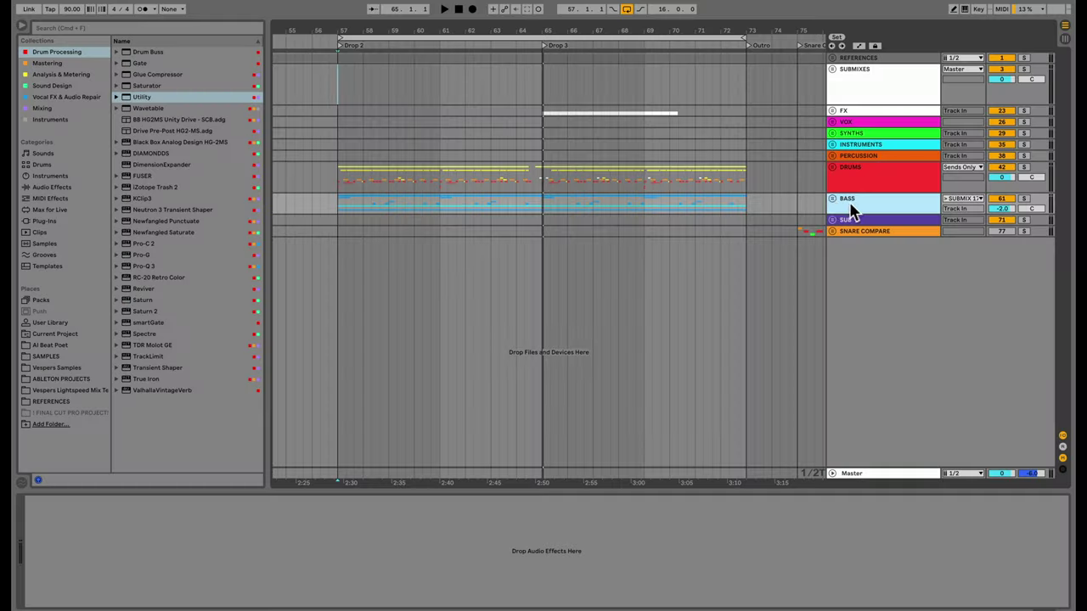
- Unfold the BASS group, solo and unsolo Drop Saw Bass Mid, and bring up its Pro-Q 3
{"action": "left_click", "coordinate": [833, 201]}
{"action": "scroll", "coordinate": [876, 351], "scroll_direction": "down", "scroll_amount": 5}
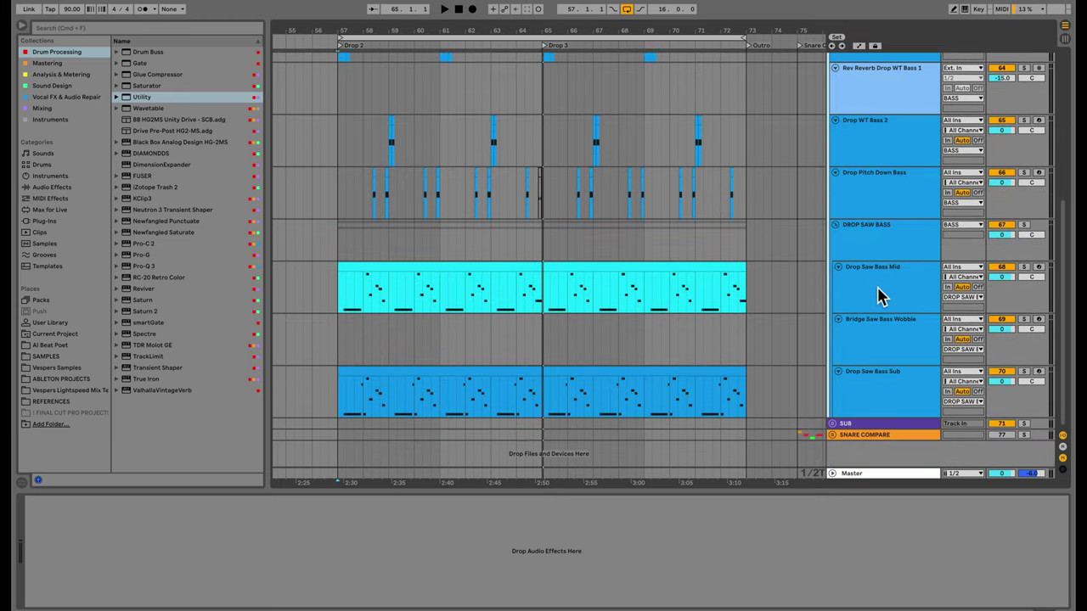
{"action": "left_click", "coordinate": [1024, 268]}
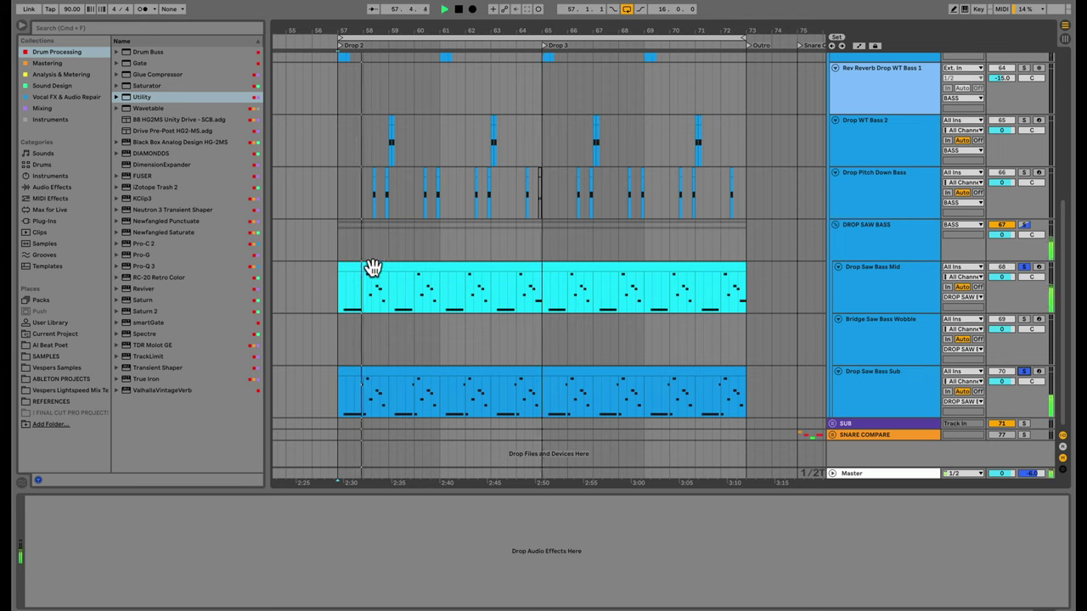
{"action": "left_click", "coordinate": [1023, 267]}
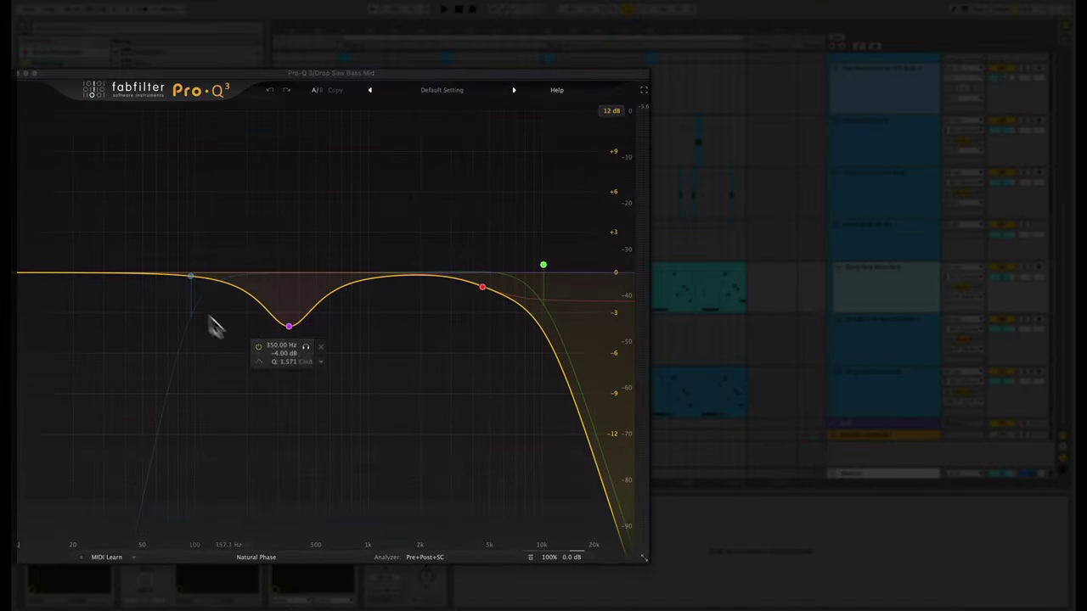
{"action": "mouse_move", "coordinate": [193, 285]}
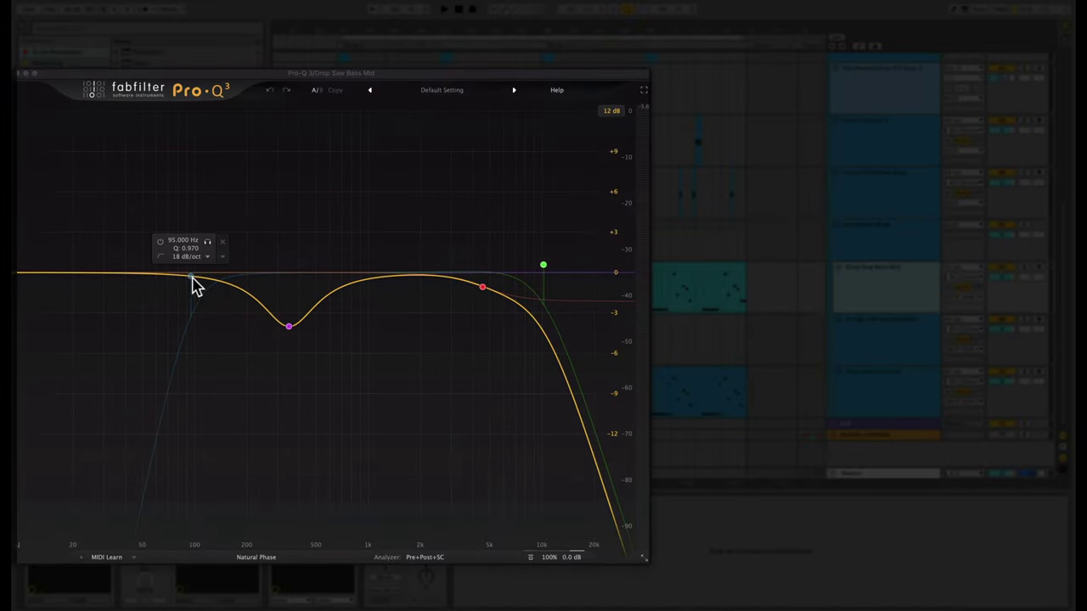
- Enable the 95 Hz low-cut band in Drop Saw Bass Mid's Pro-Q 3 and close it
{"action": "left_click", "coordinate": [160, 242]}
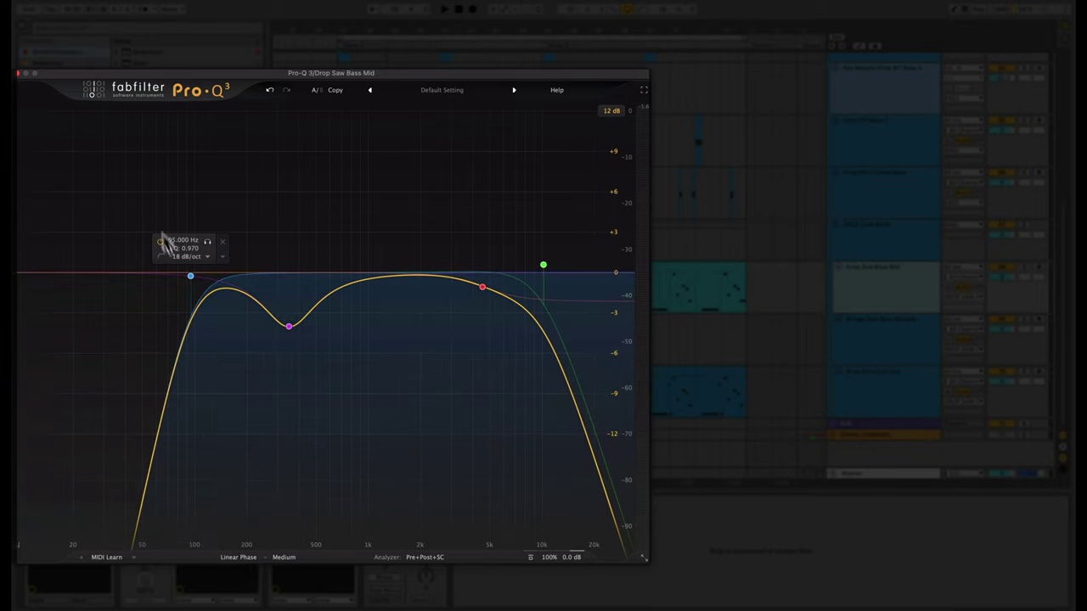
{"action": "left_click", "coordinate": [23, 74]}
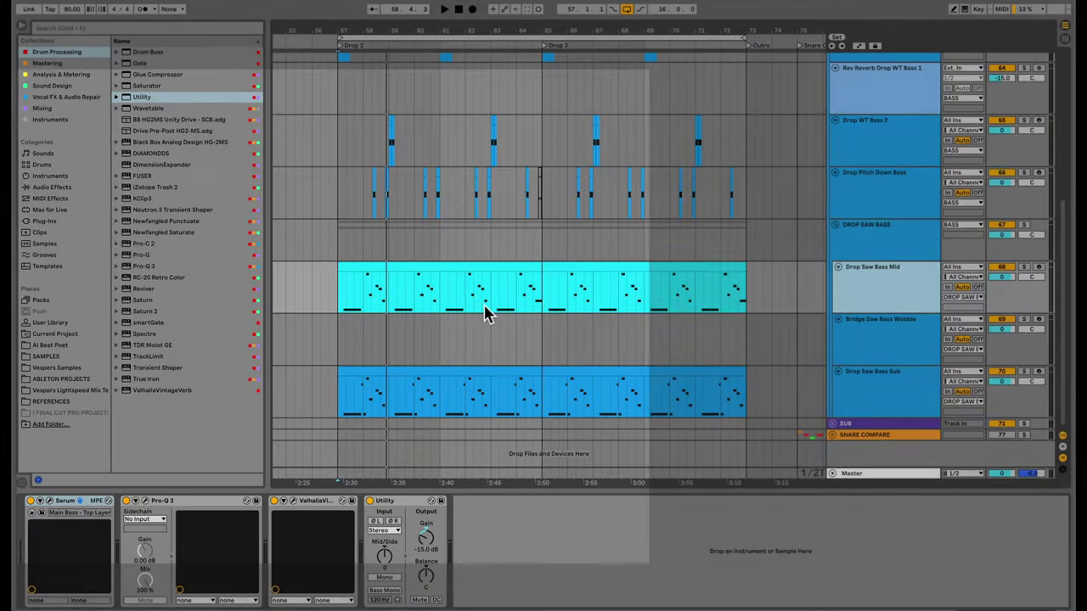
- Solo then unsolo the bass tracks and reopen the Master's Pro-Q 3 window
{"action": "left_click", "coordinate": [1023, 372]}
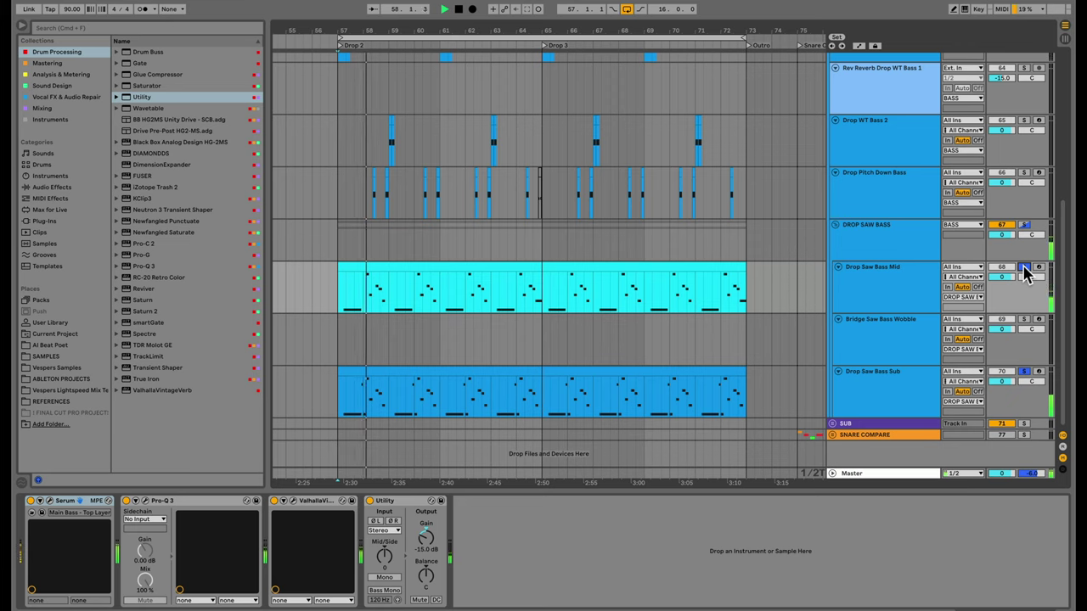
{"action": "left_click", "coordinate": [1024, 268]}
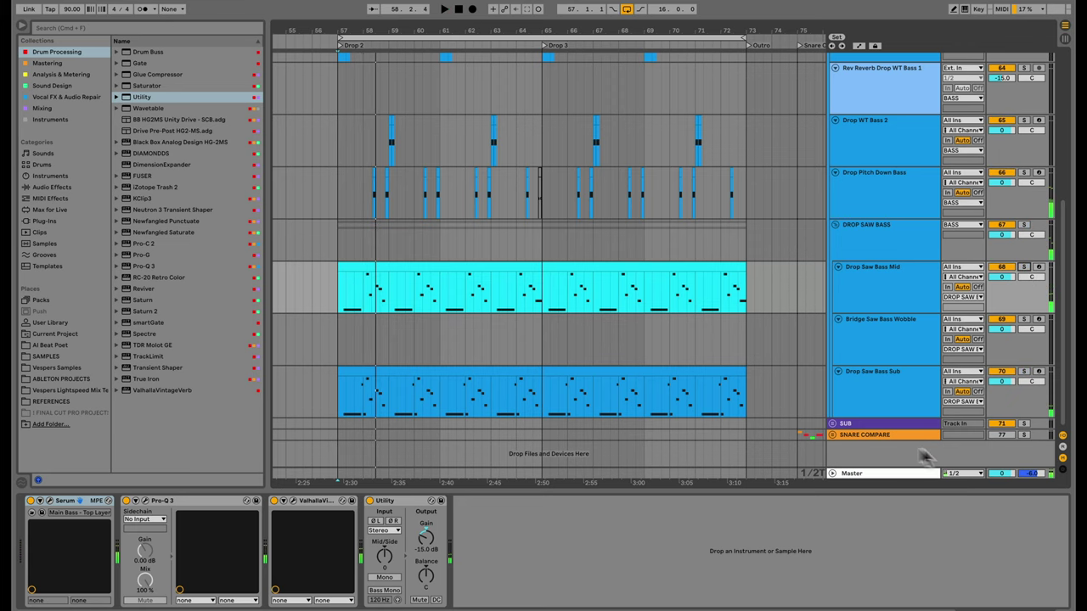
{"action": "left_click", "coordinate": [873, 472]}
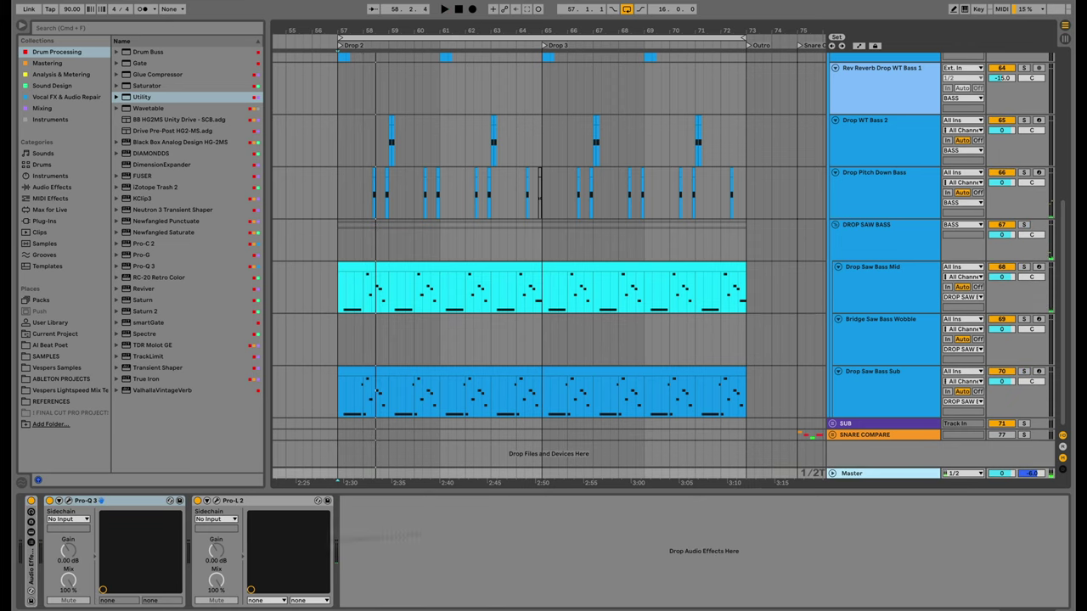
{"action": "left_click", "coordinate": [69, 501]}
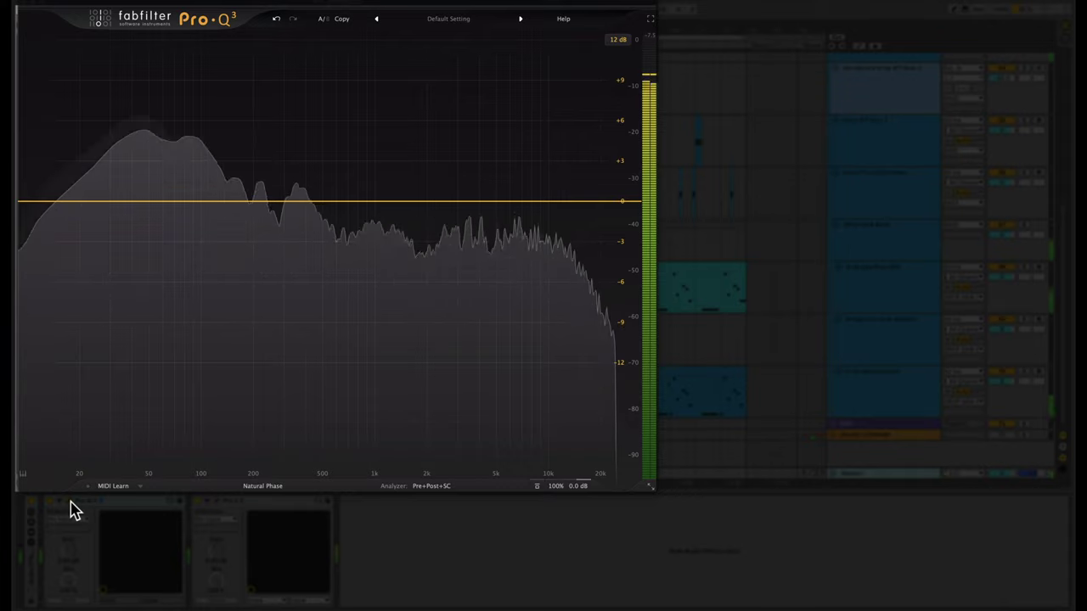
{"action": "left_click", "coordinate": [140, 339]}
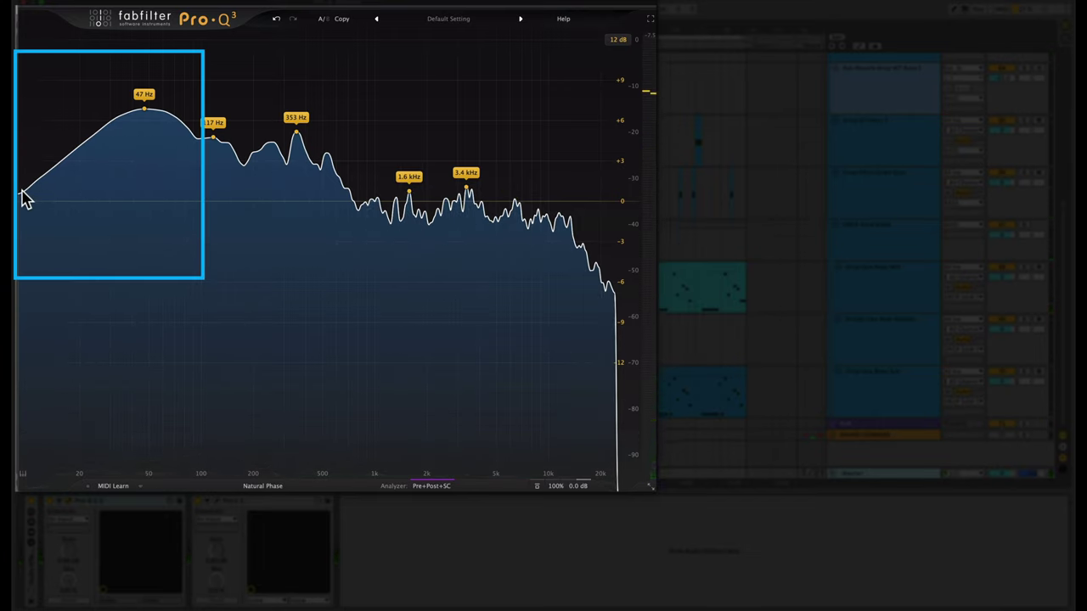
{"action": "left_click", "coordinate": [25, 9]}
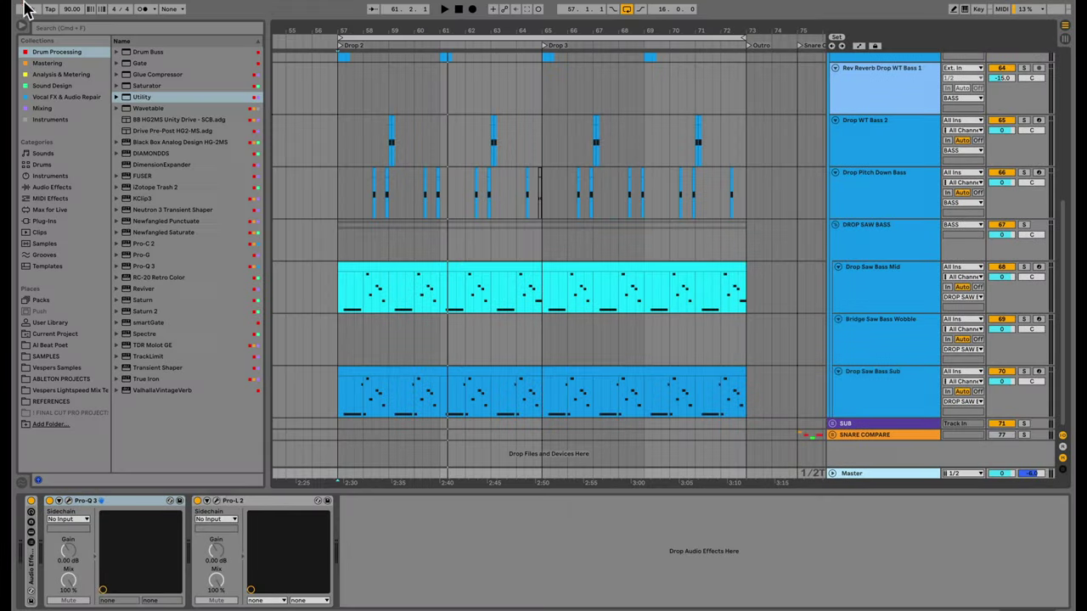
- Open the master Pro-L 2 window, then unfold REFERENCES and select the Reference track
{"action": "left_click", "coordinate": [217, 501]}
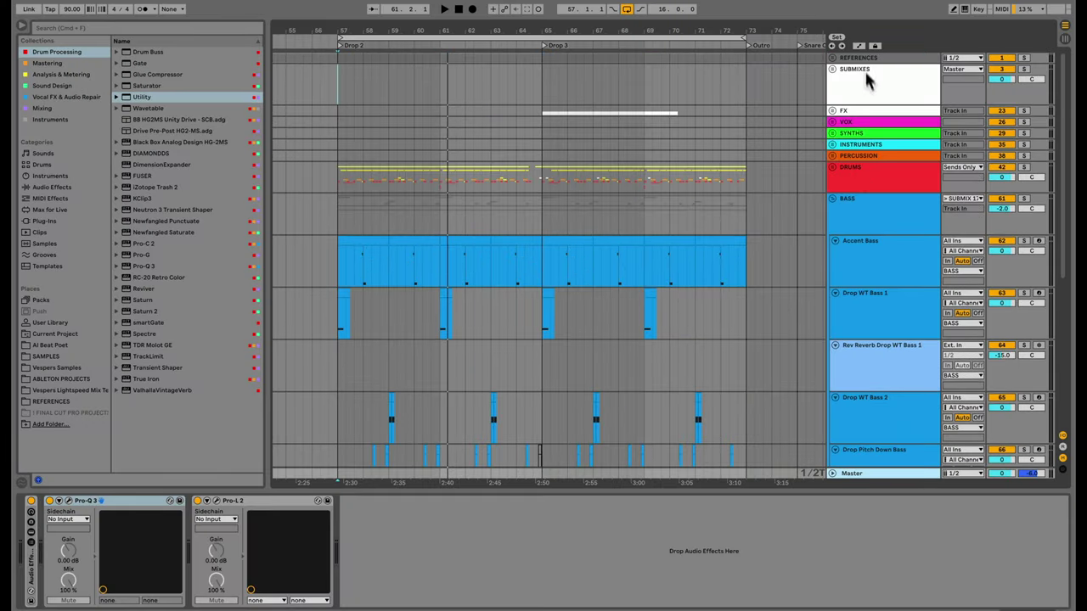
{"action": "left_click", "coordinate": [860, 61]}
{"action": "left_click", "coordinate": [832, 57]}
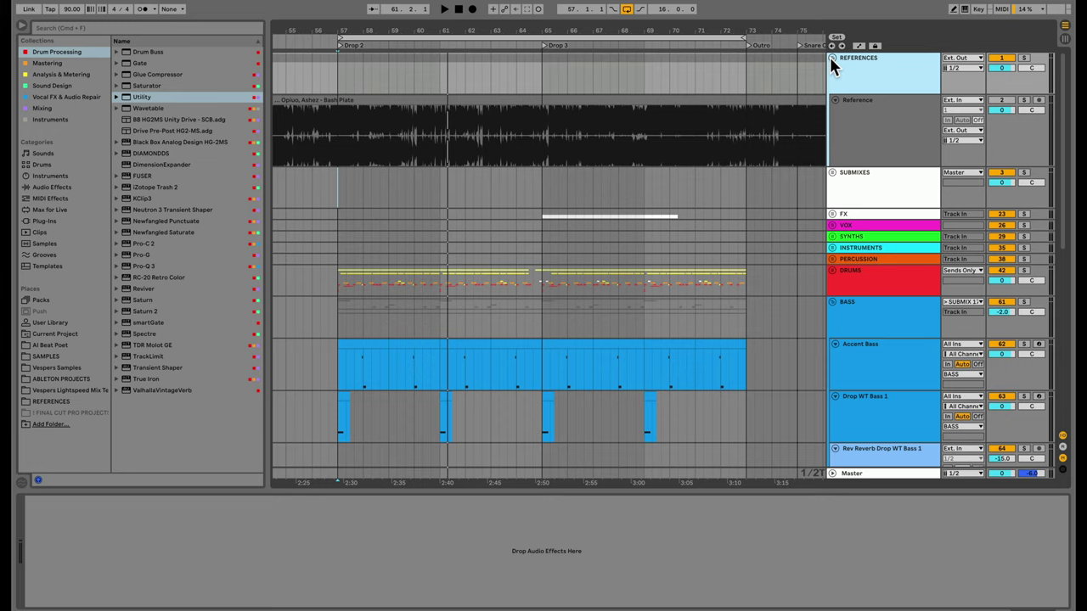
{"action": "left_click", "coordinate": [879, 146]}
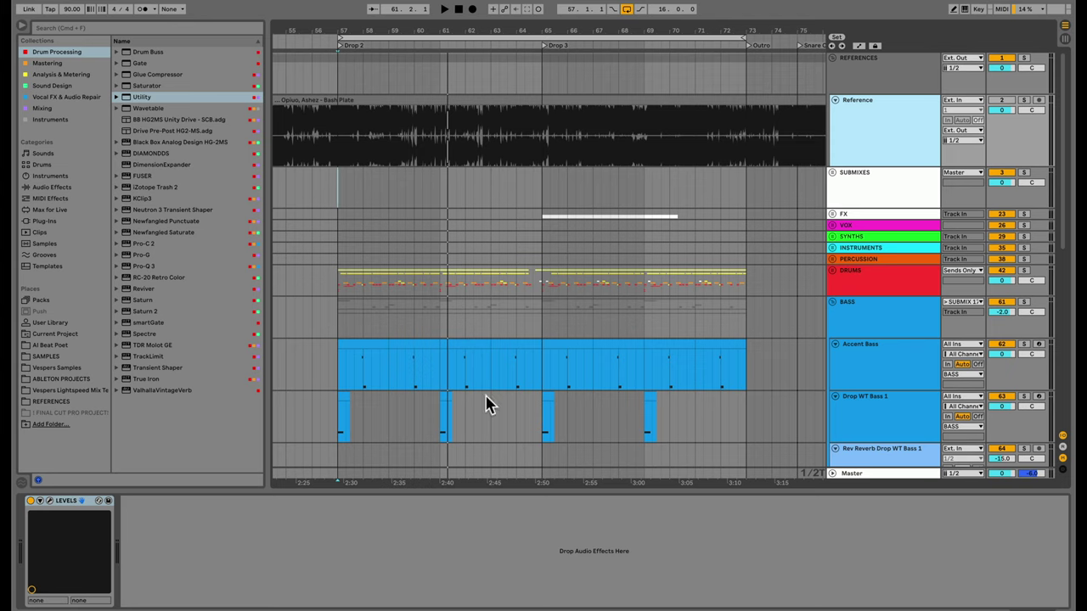
- Solo the Reference and measure it in LEVELS at about −6.3 LUFS integrated
{"action": "left_click", "coordinate": [50, 501]}
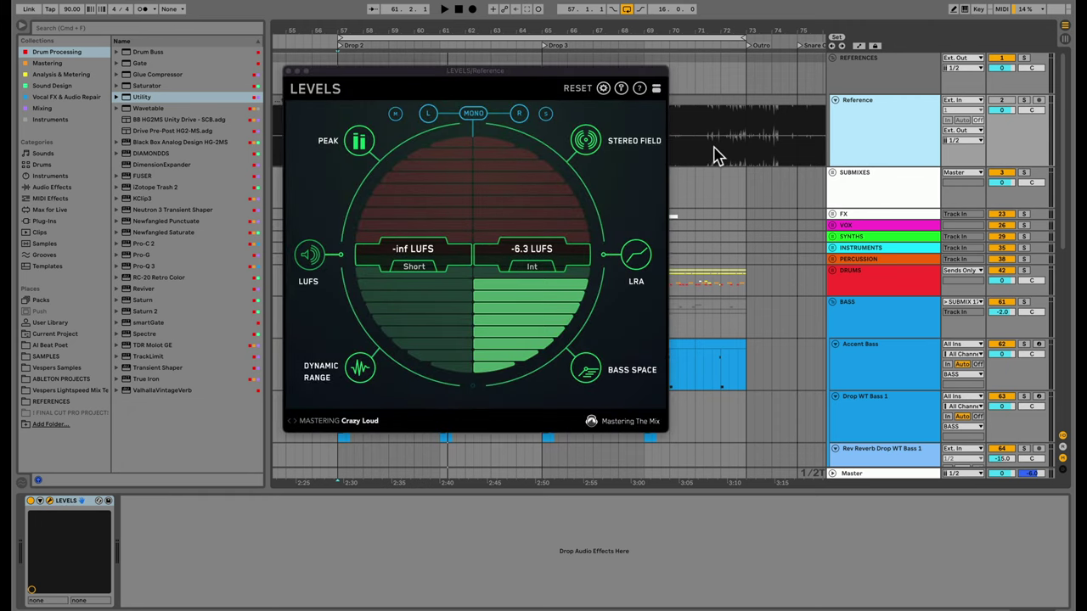
{"action": "left_click", "coordinate": [1024, 101]}
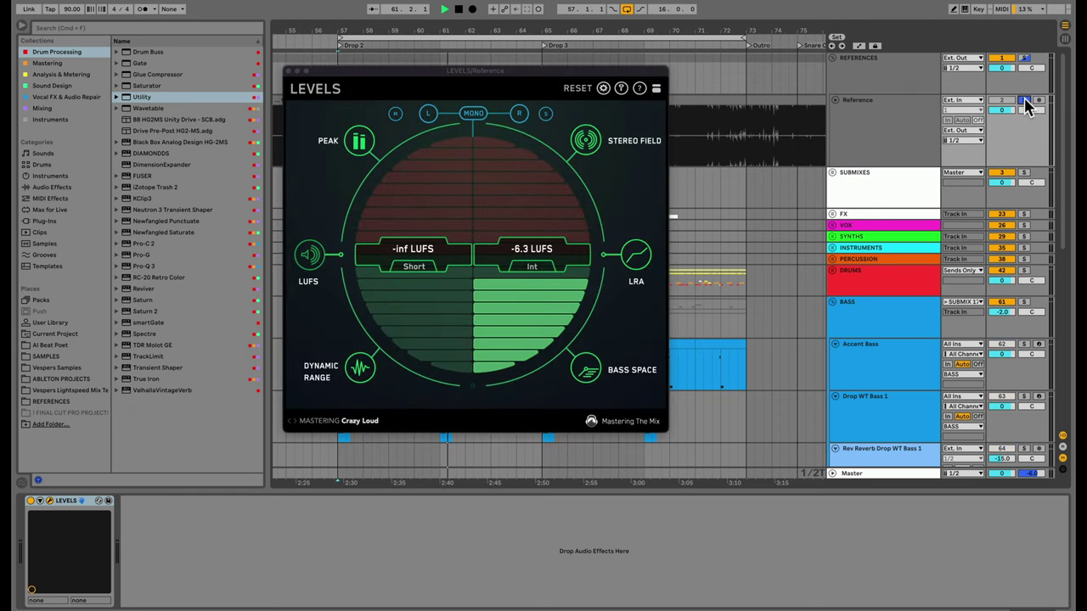
{"action": "key", "text": "space"}
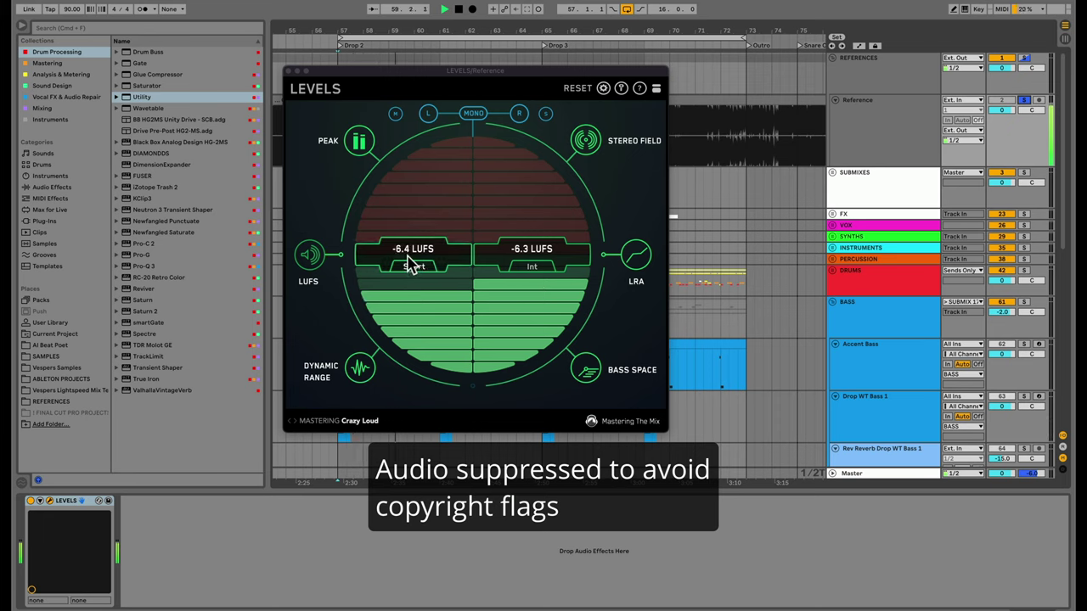
{"action": "key", "text": "space"}
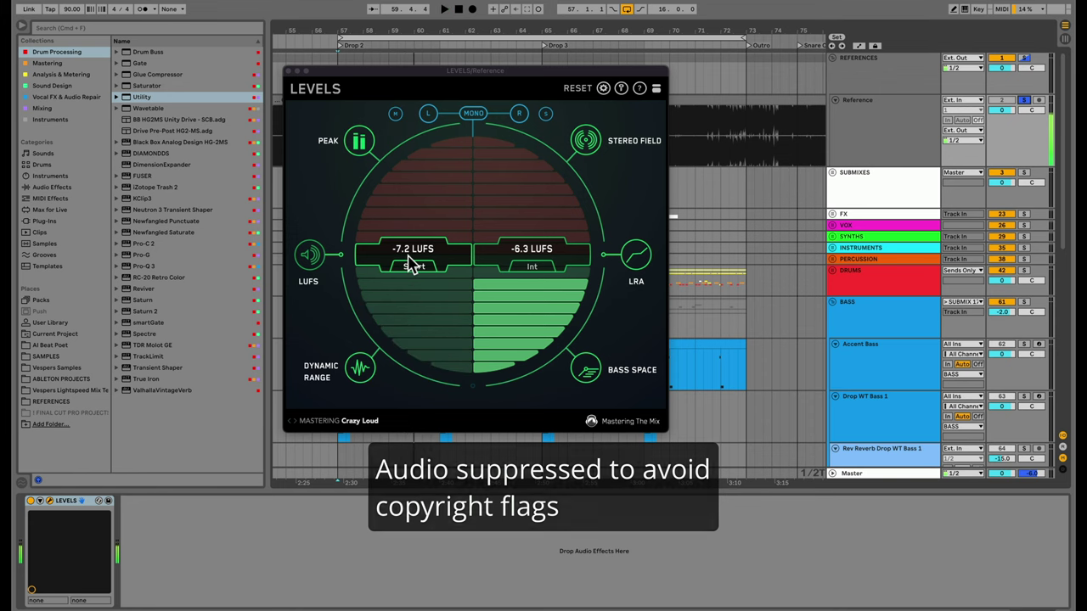
{"action": "left_click", "coordinate": [289, 71]}
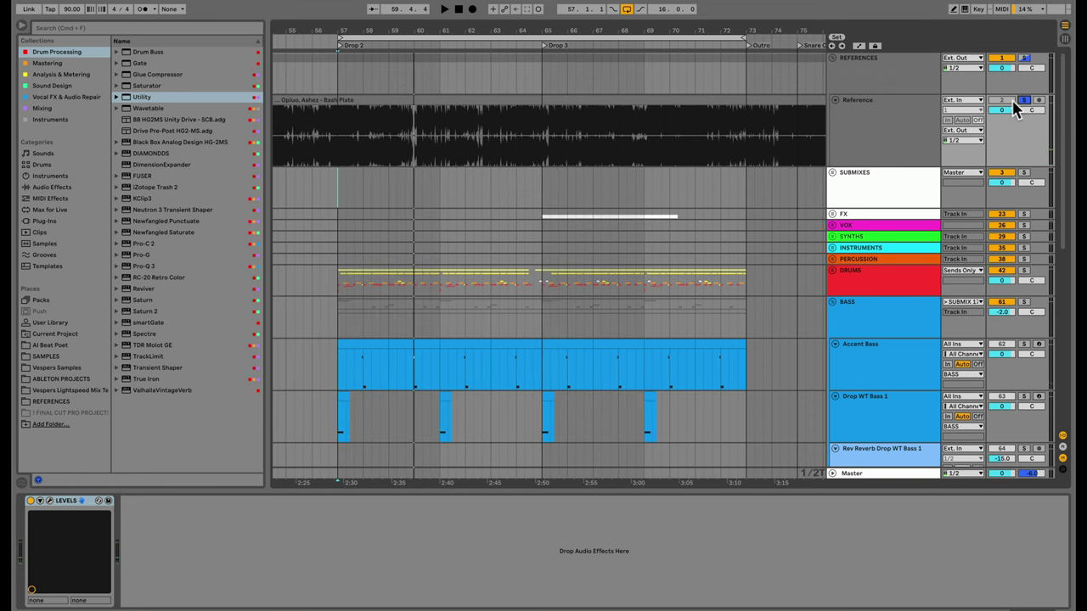
- Select the Master, open Pro-L 2 with Short Term loudness metering, and play the mix
{"action": "scroll", "coordinate": [874, 388], "scroll_direction": "down", "scroll_amount": 6}
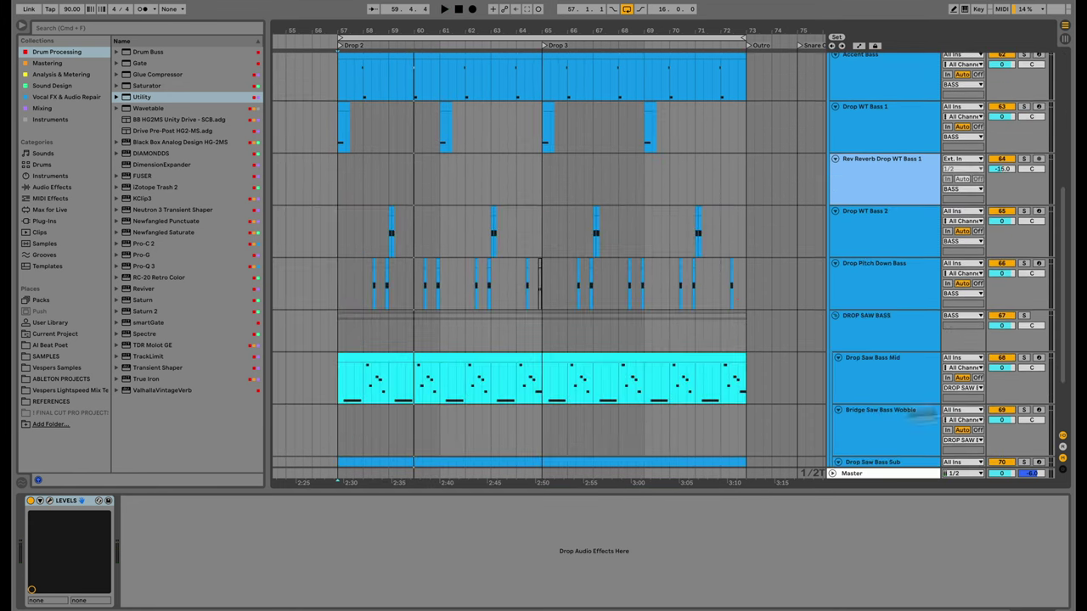
{"action": "scroll", "coordinate": [1068, 314], "scroll_direction": "down", "scroll_amount": 2}
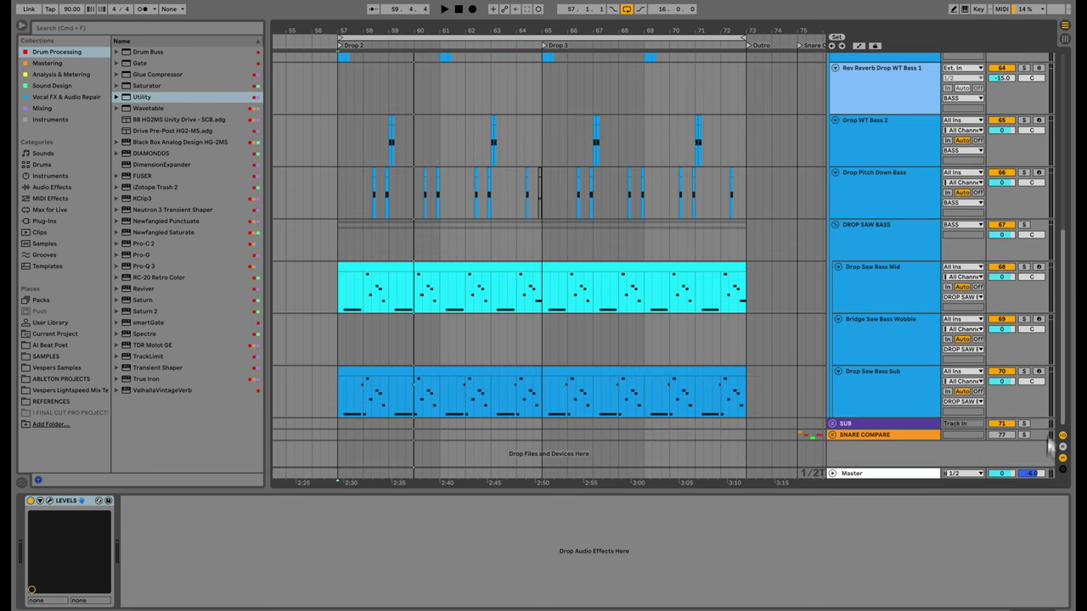
{"action": "left_click", "coordinate": [901, 473]}
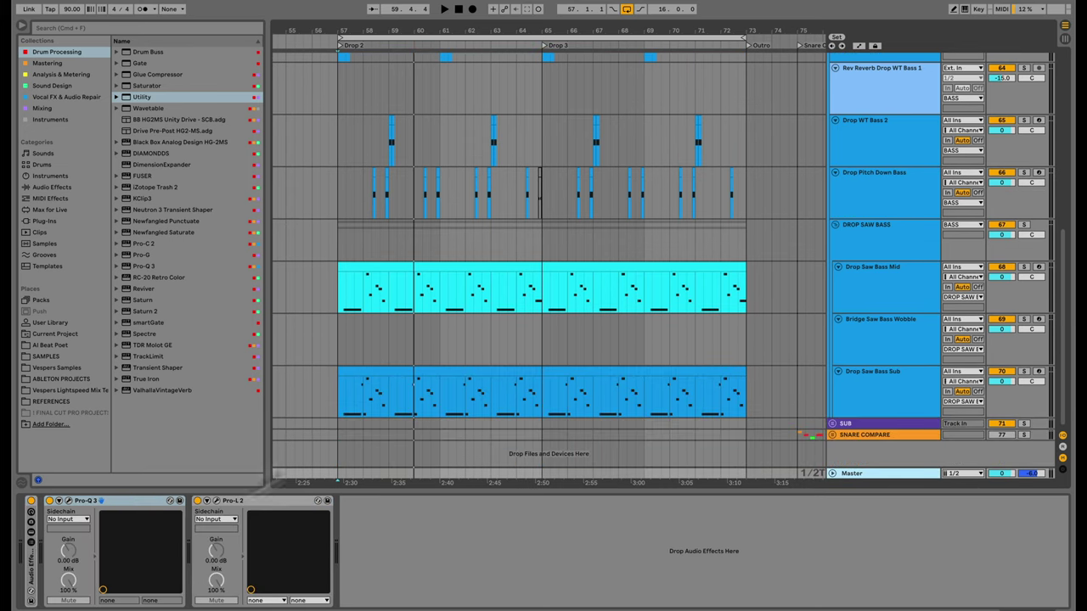
{"action": "key", "text": "super+alt+p"}
{"action": "left_click_drag", "start_coordinate": [550, 93], "coordinate": [552, 14]}
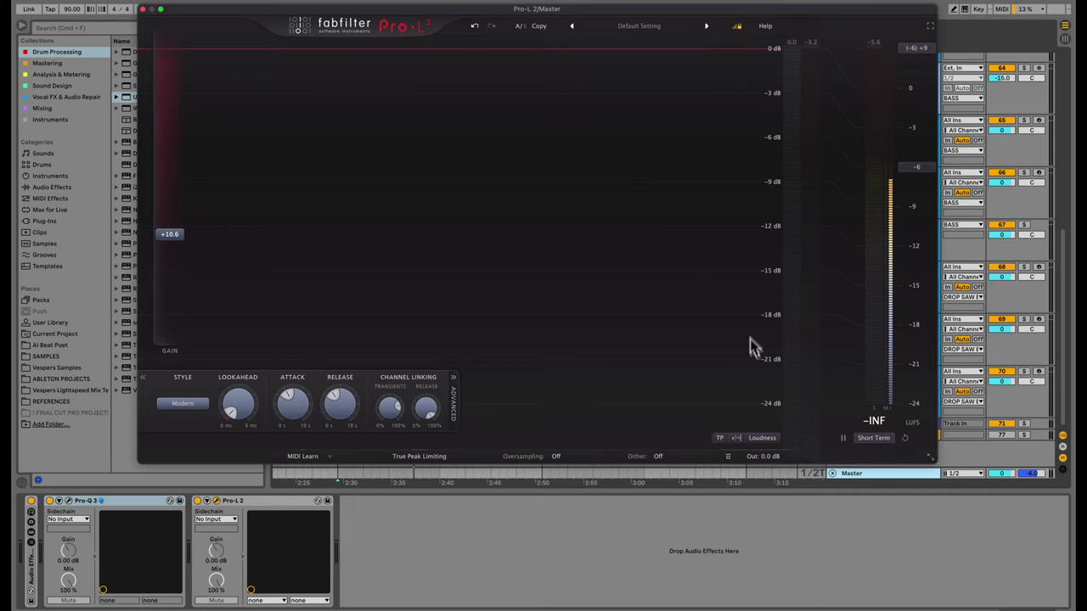
{"action": "left_click", "coordinate": [874, 438]}
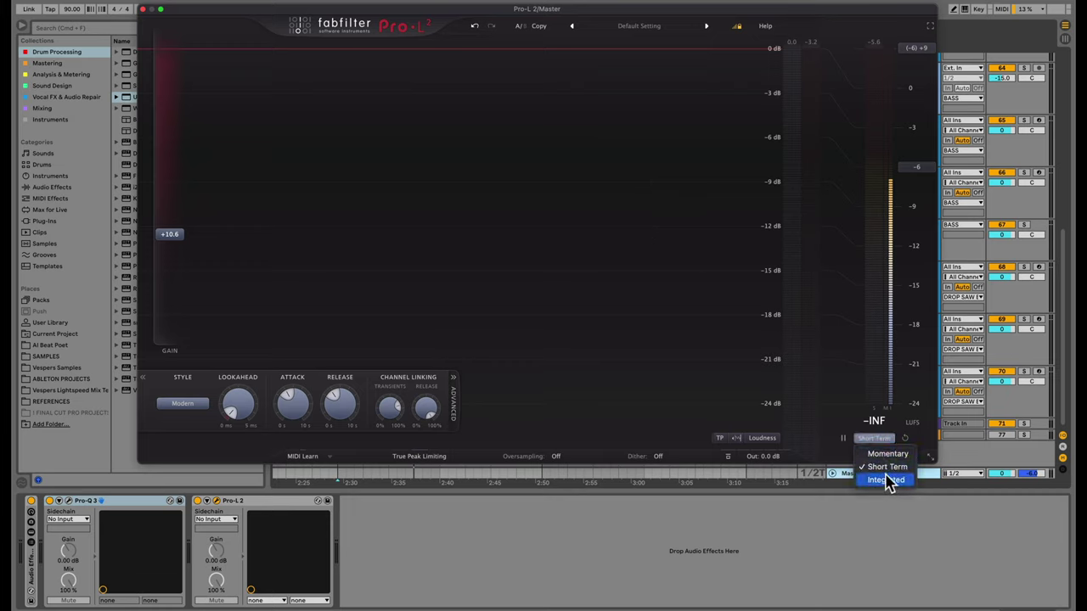
{"action": "left_click", "coordinate": [888, 469]}
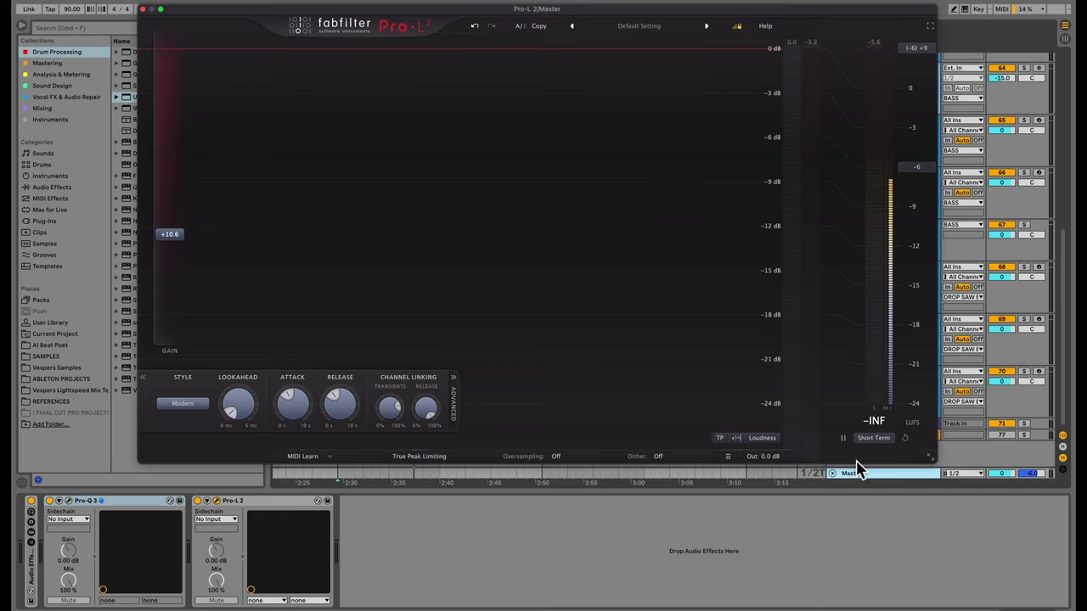
{"action": "key", "text": "space"}
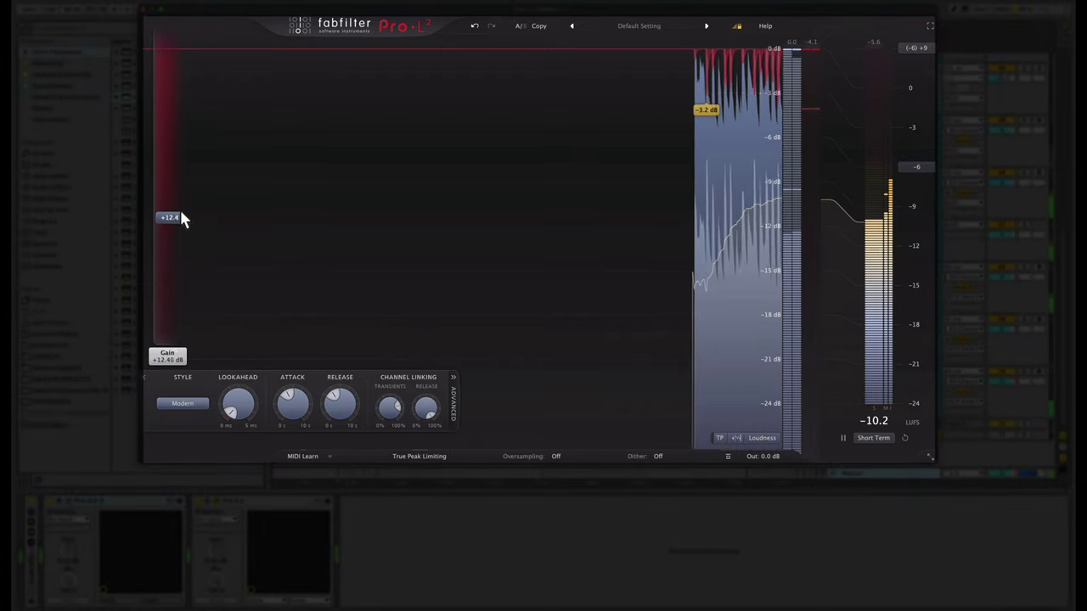
- Raise the Pro-L 2 gain in stages from about +13 dB to +15.2 dB during playback
{"action": "left_click_drag", "start_coordinate": [179, 206], "coordinate": [180, 199]}
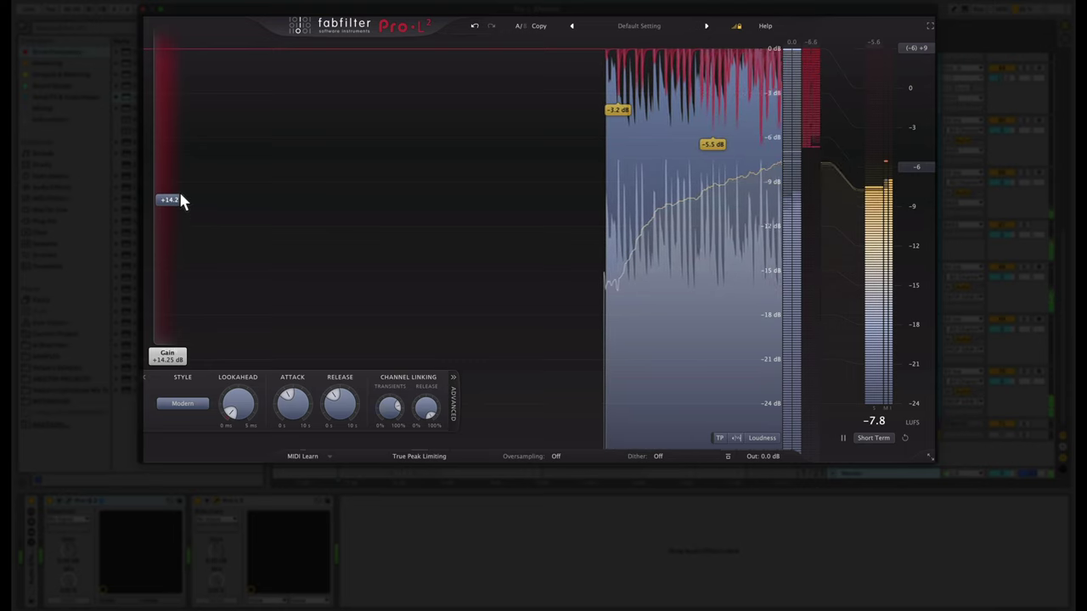
{"action": "left_click_drag", "start_coordinate": [180, 201], "coordinate": [180, 198]}
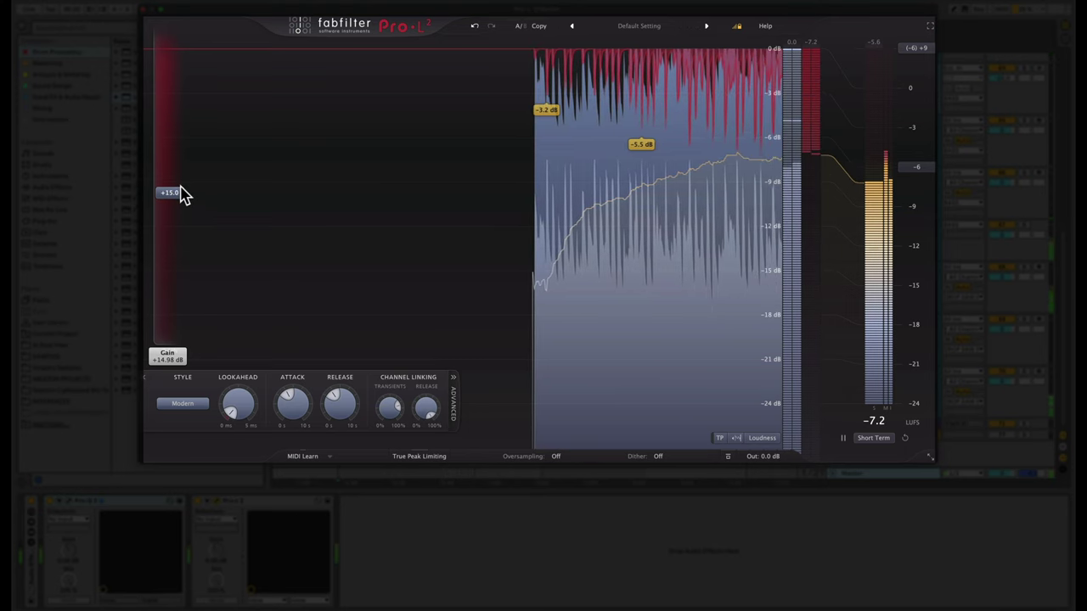
{"action": "left_click_drag", "start_coordinate": [180, 189], "coordinate": [181, 187]}
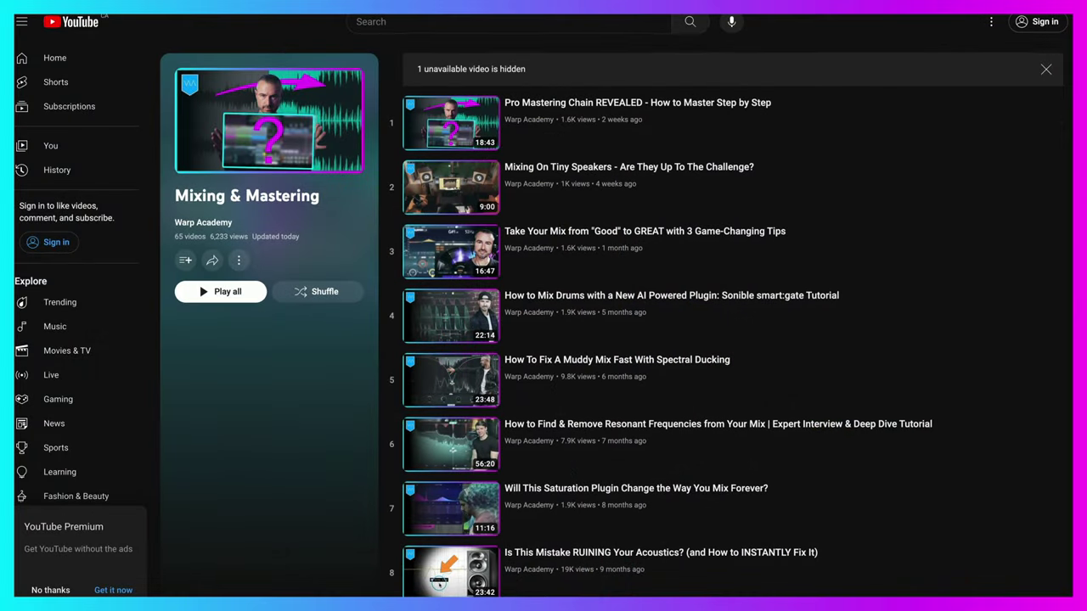
- Scroll down the Mixing & Mastering playlist to the 'Vocal to Cut Through Your Mix' free-plugins video
{"action": "scroll", "coordinate": [733, 319], "scroll_direction": "down", "scroll_amount": 2}
{"action": "scroll", "coordinate": [726, 319], "scroll_direction": "down", "scroll_amount": 3}
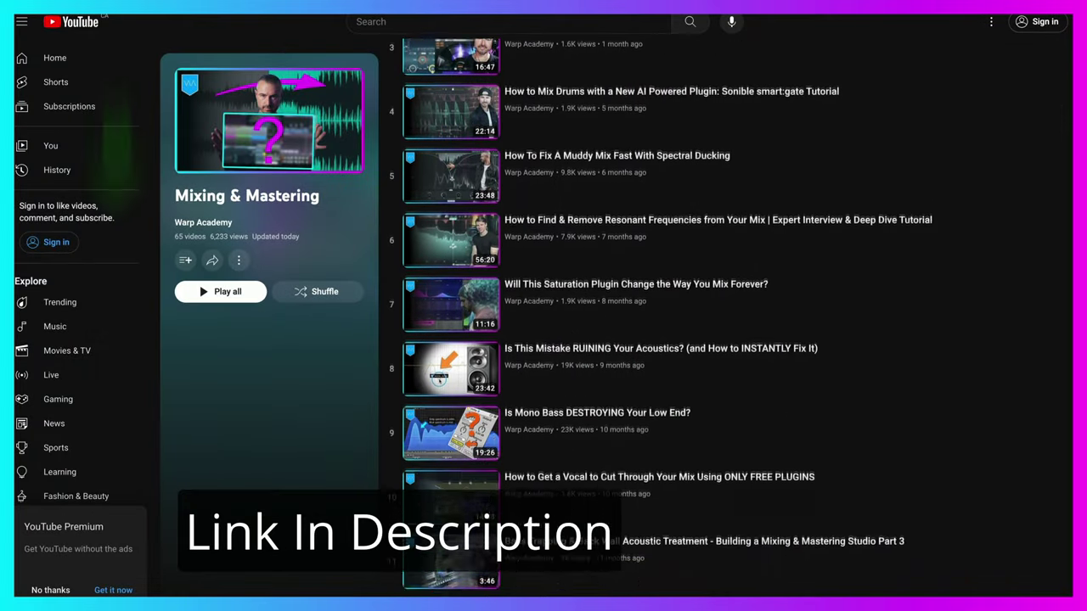
{"action": "scroll", "coordinate": [726, 319], "scroll_direction": "down", "scroll_amount": 3}
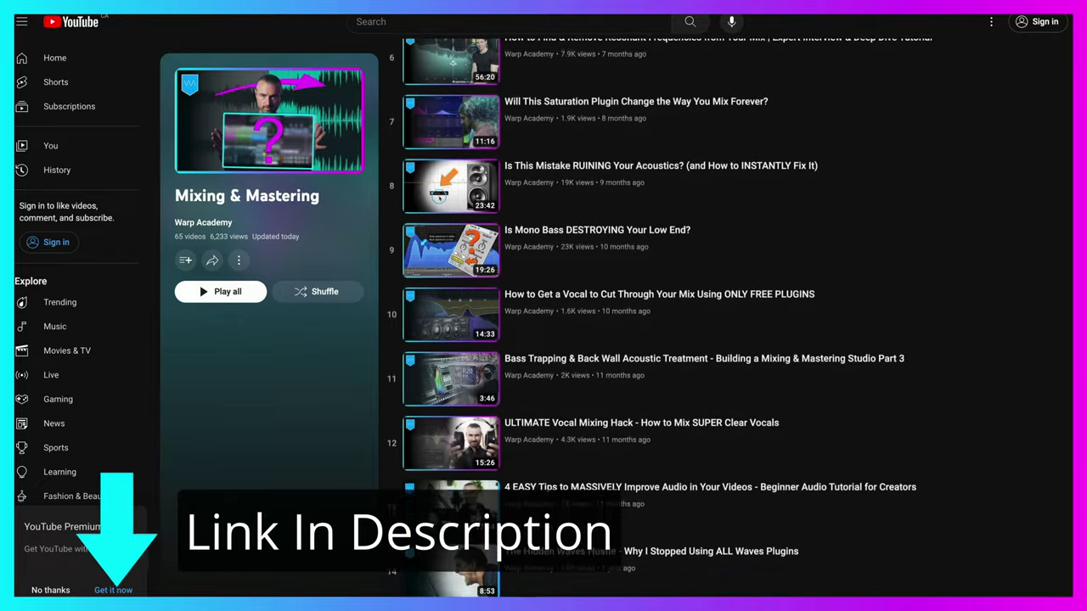
{"action": "scroll", "coordinate": [726, 319], "scroll_direction": "down", "scroll_amount": 3}
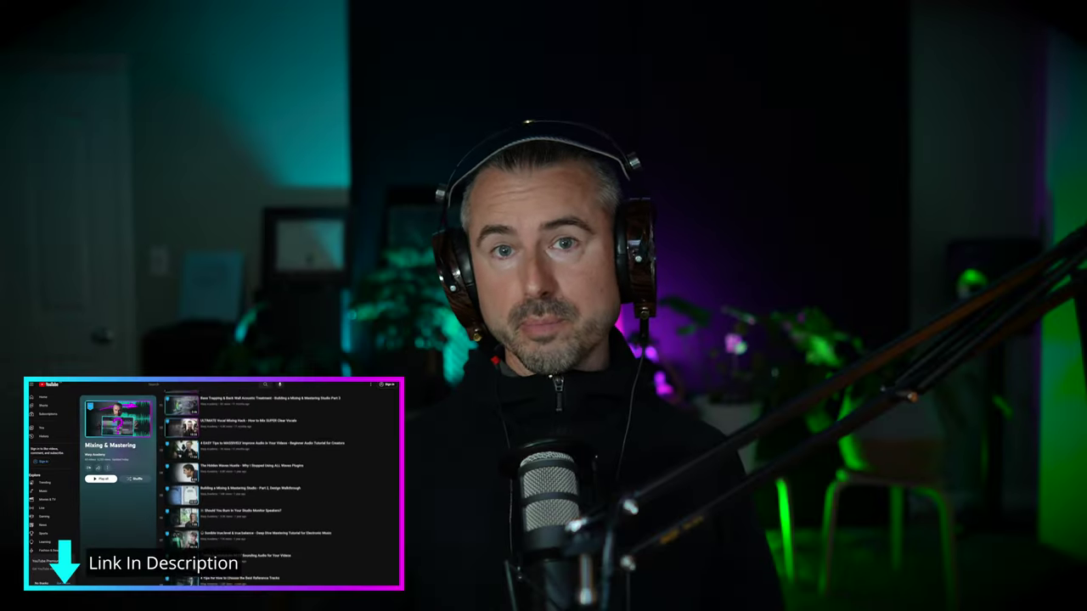
{"action": "scroll", "coordinate": [255, 484], "scroll_direction": "down", "scroll_amount": 4}
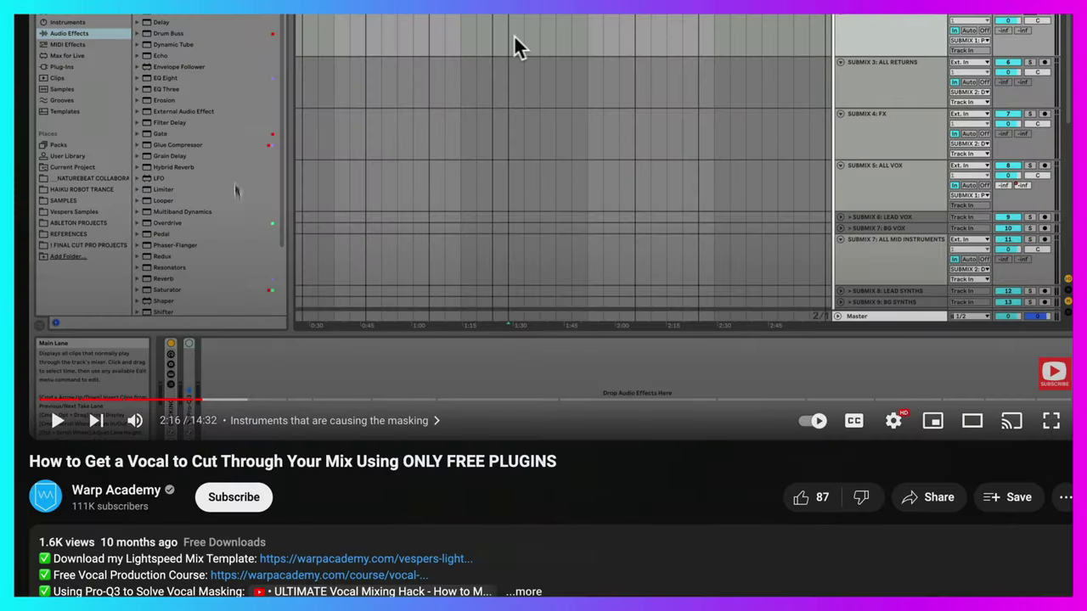
- Follow the description link, request GET THE TEMPLATE, and submit LET'S DO THIS! for Live 11/Suite 11 downloads
{"action": "left_click", "coordinate": [325, 560]}
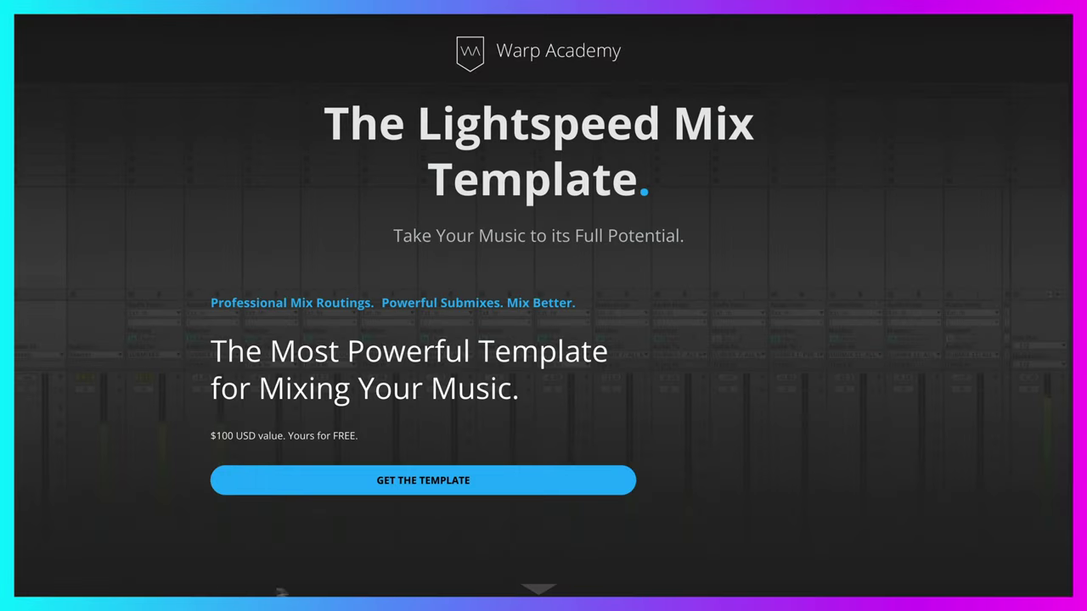
{"action": "left_click", "coordinate": [423, 481]}
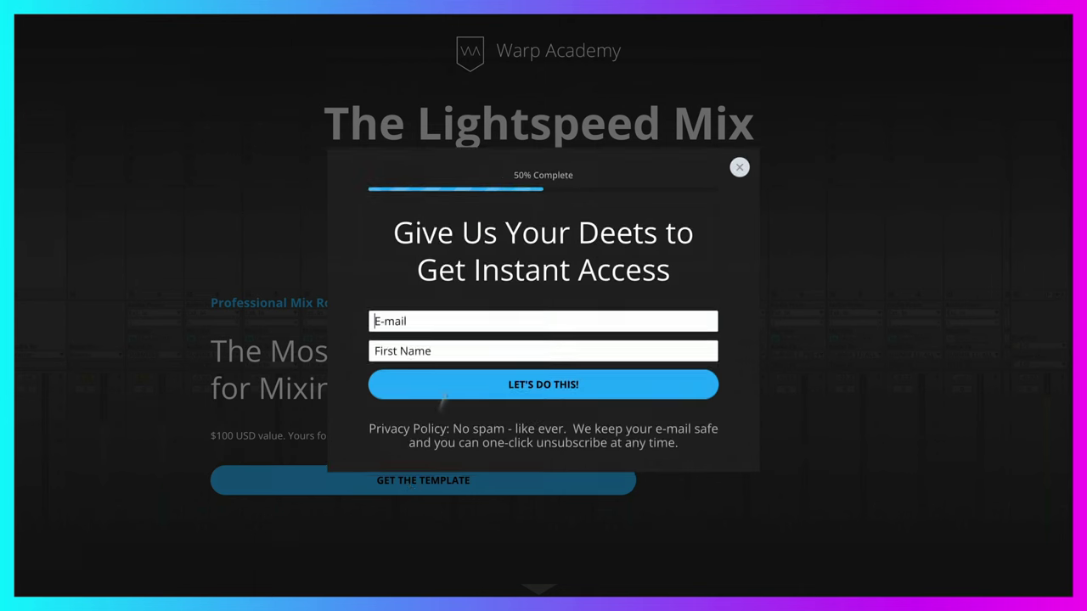
{"action": "left_click", "coordinate": [543, 386]}
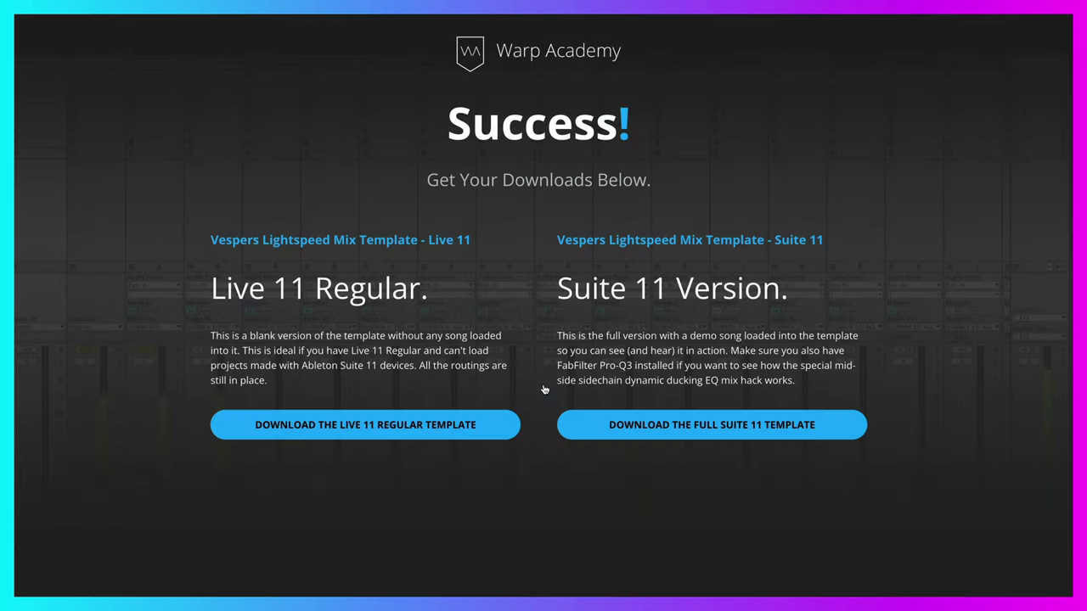